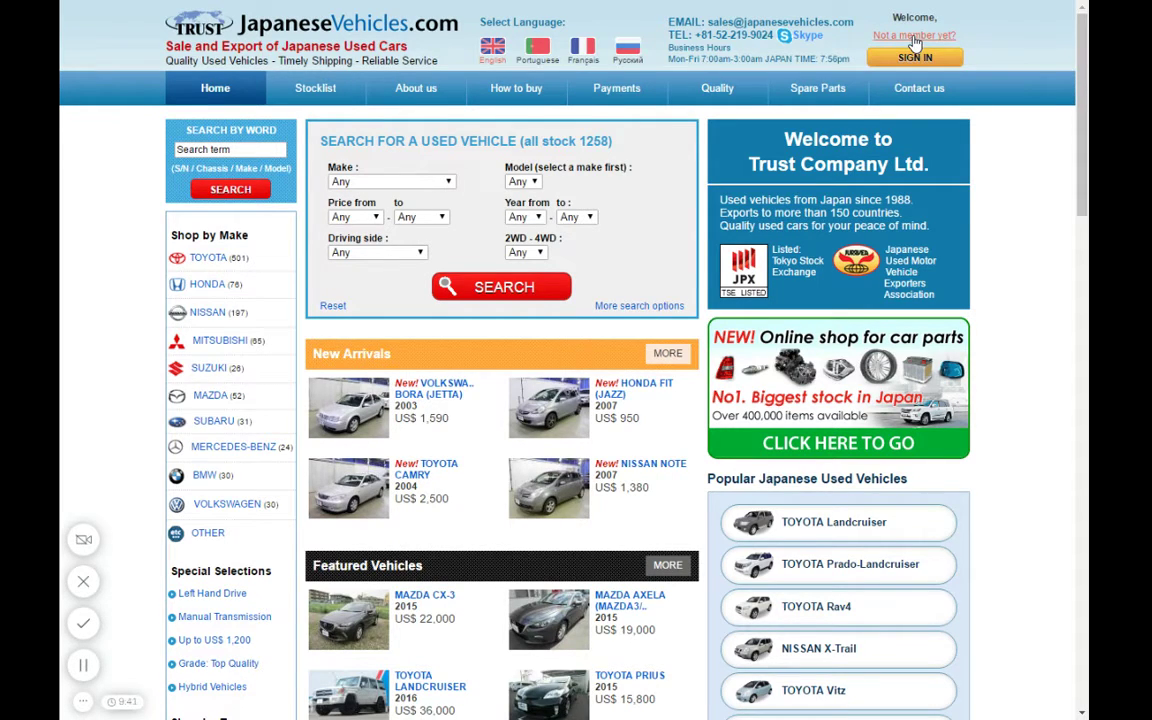
- Open the free-account registration form, enter a User ID and check its availability
click(914, 37)
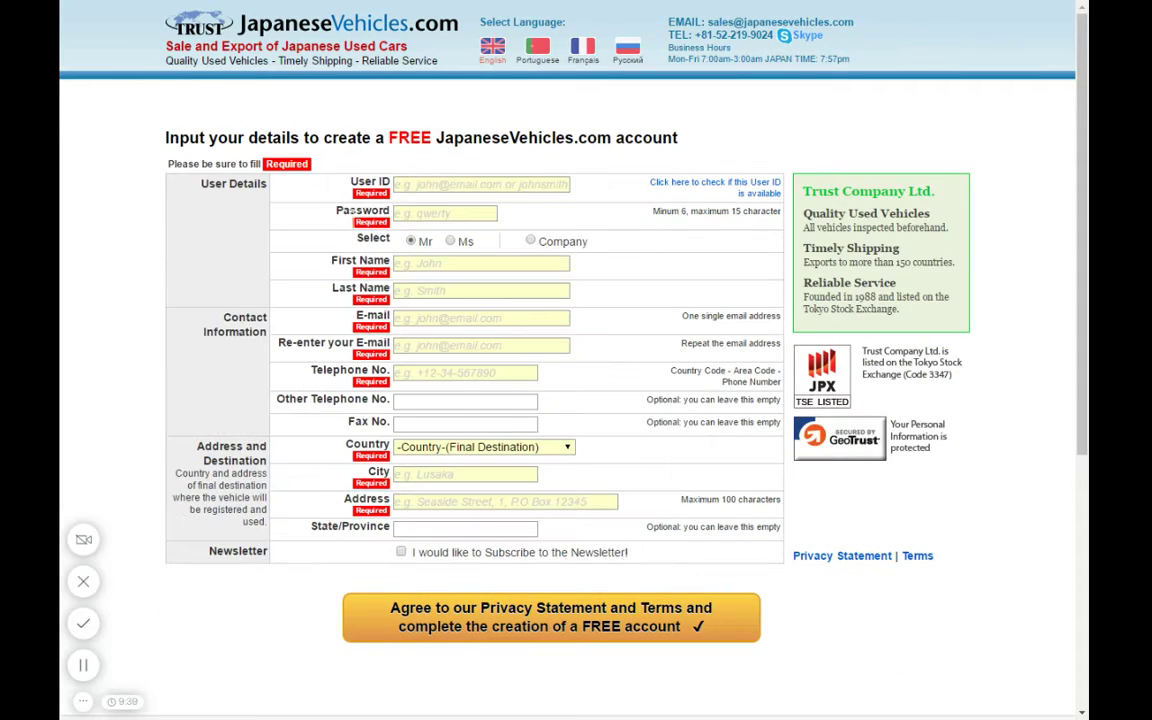
click(481, 184)
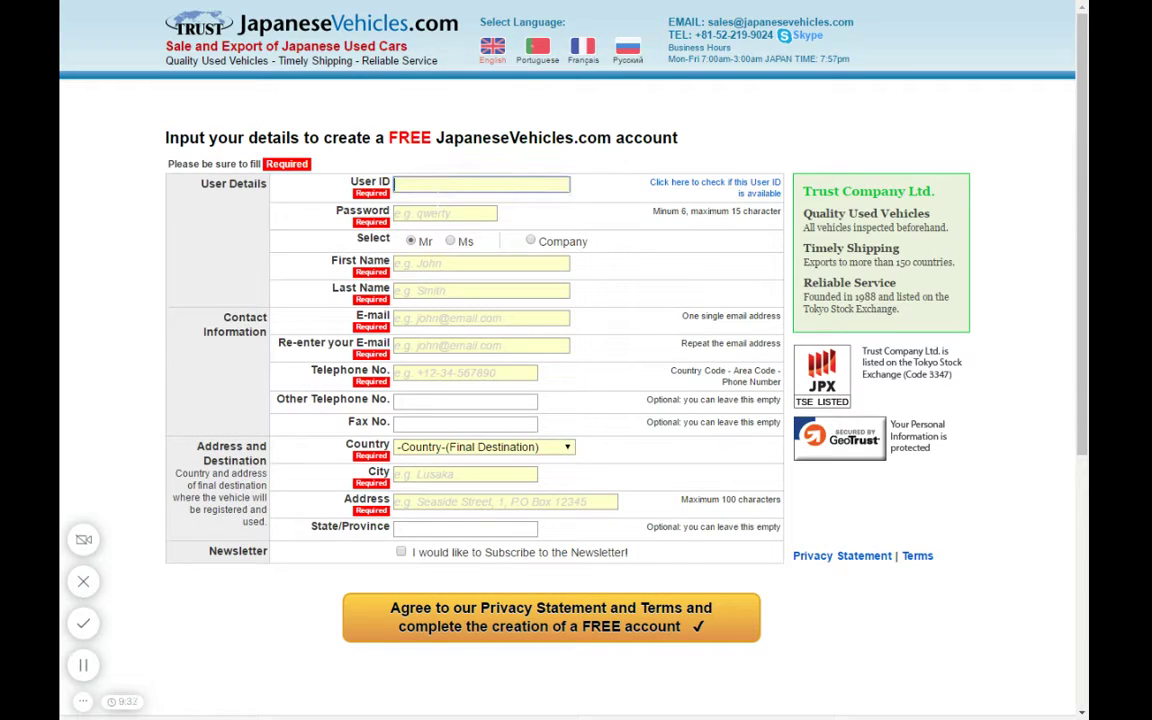
text(Superman)
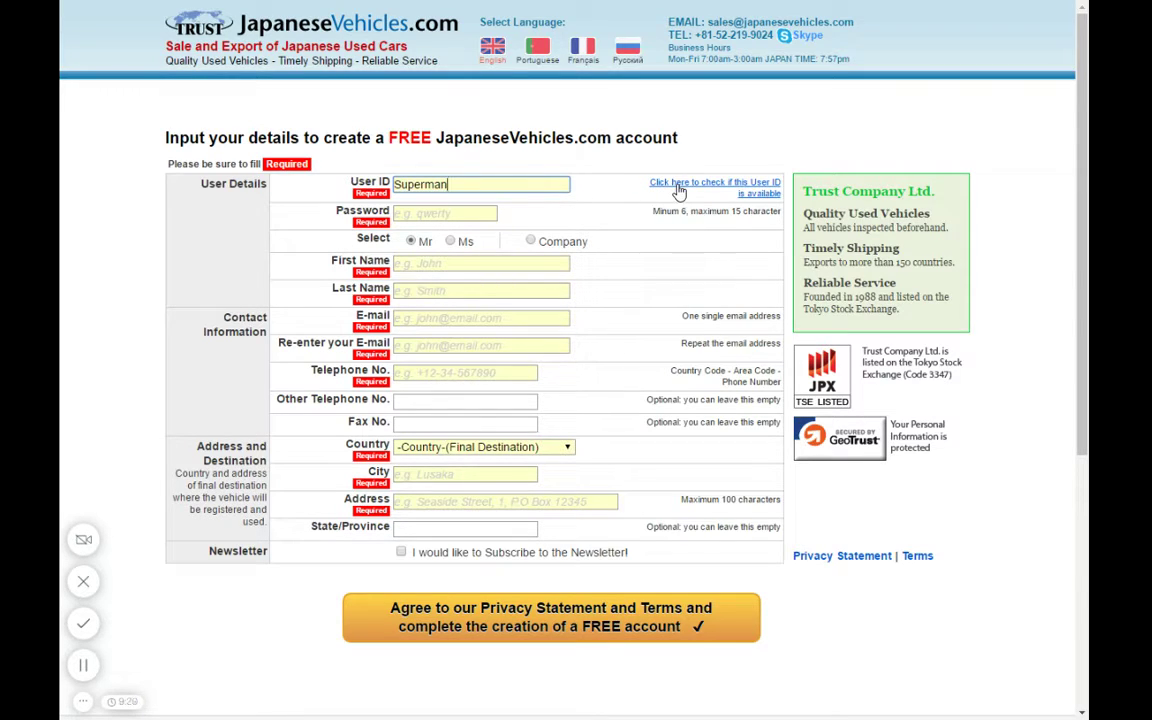
key(Tab)
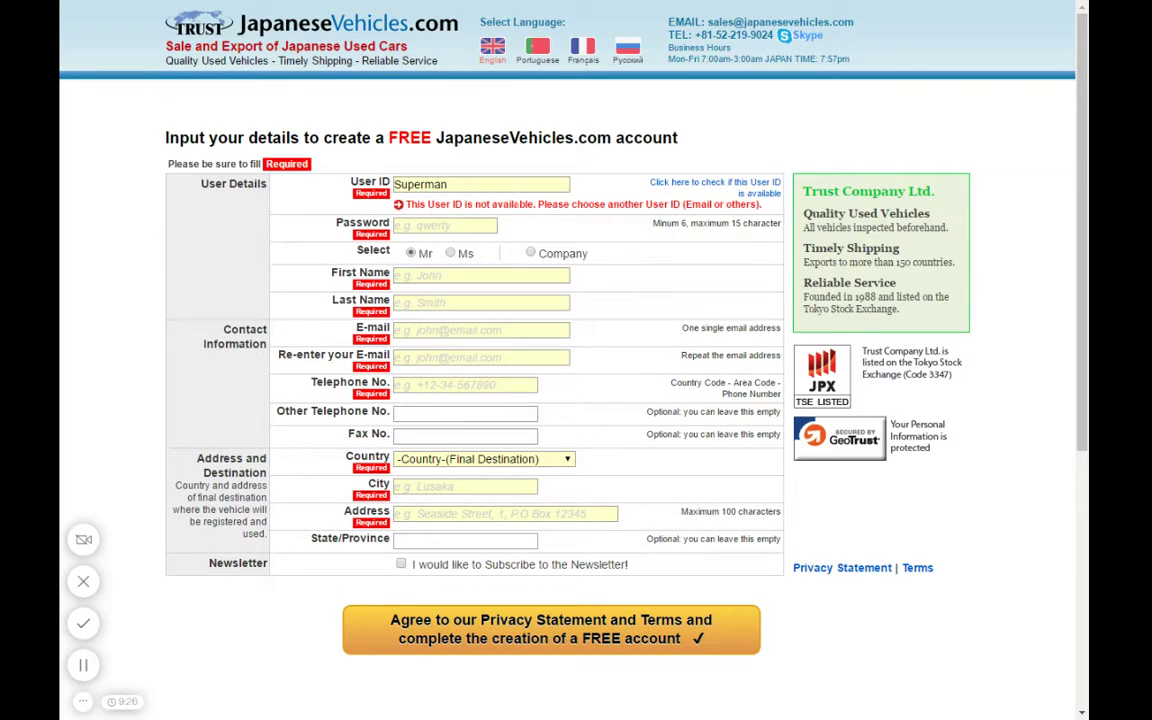
- Append '2' to the taken User ID and confirm the revised ID is available
click(448, 184)
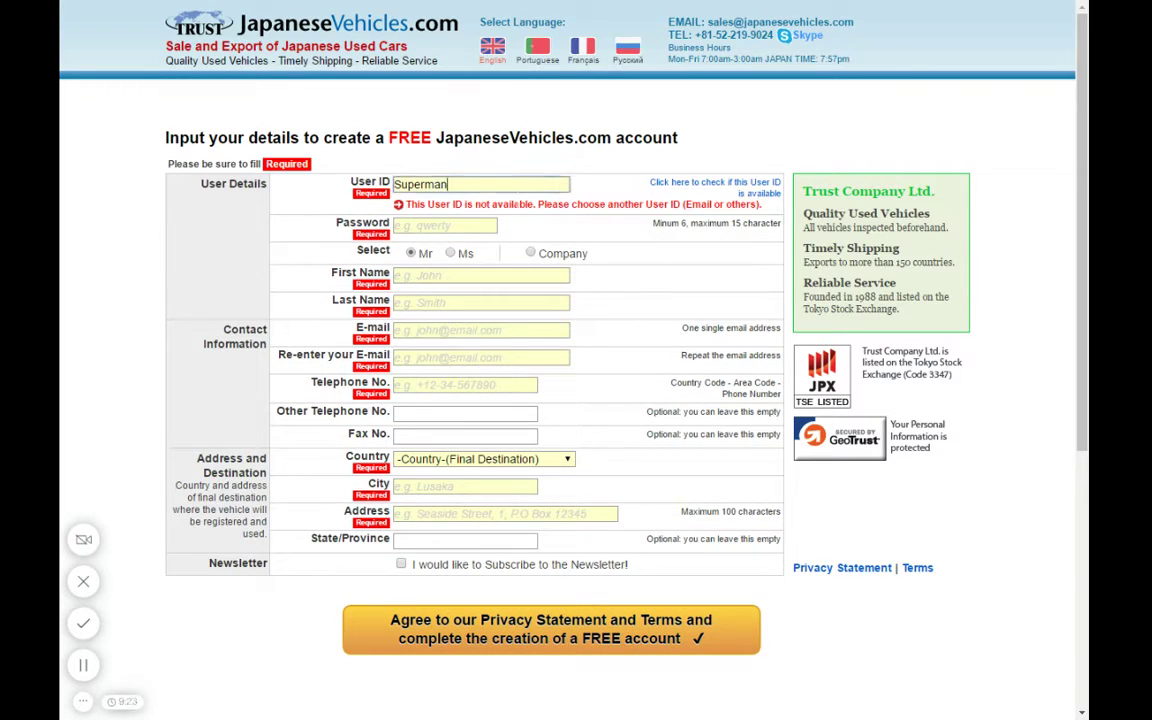
text(2)
click(660, 185)
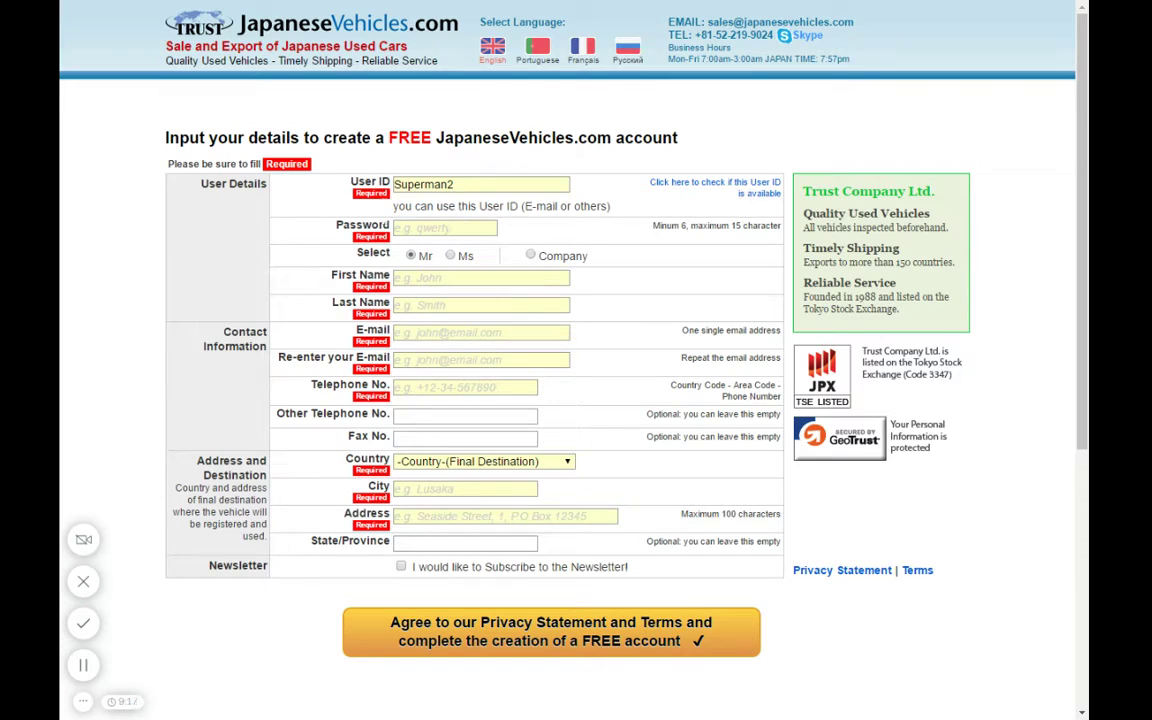
click(445, 228)
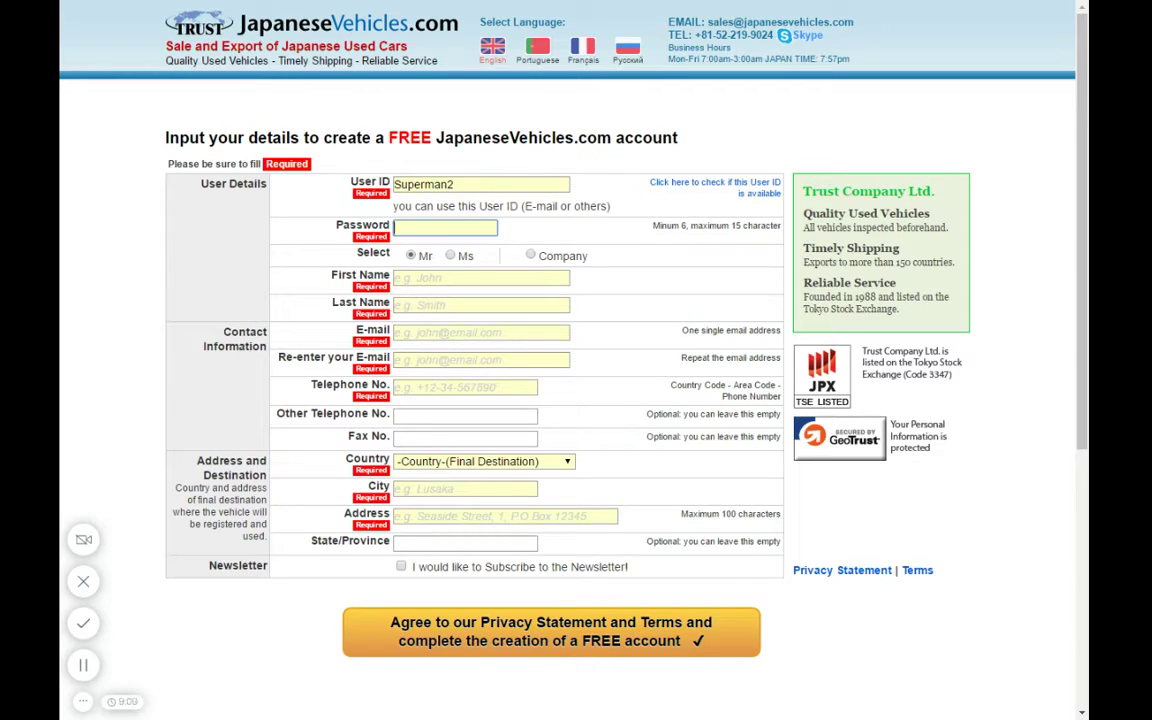
- Enter the account password and the first name, correcting a typo
text(123456)
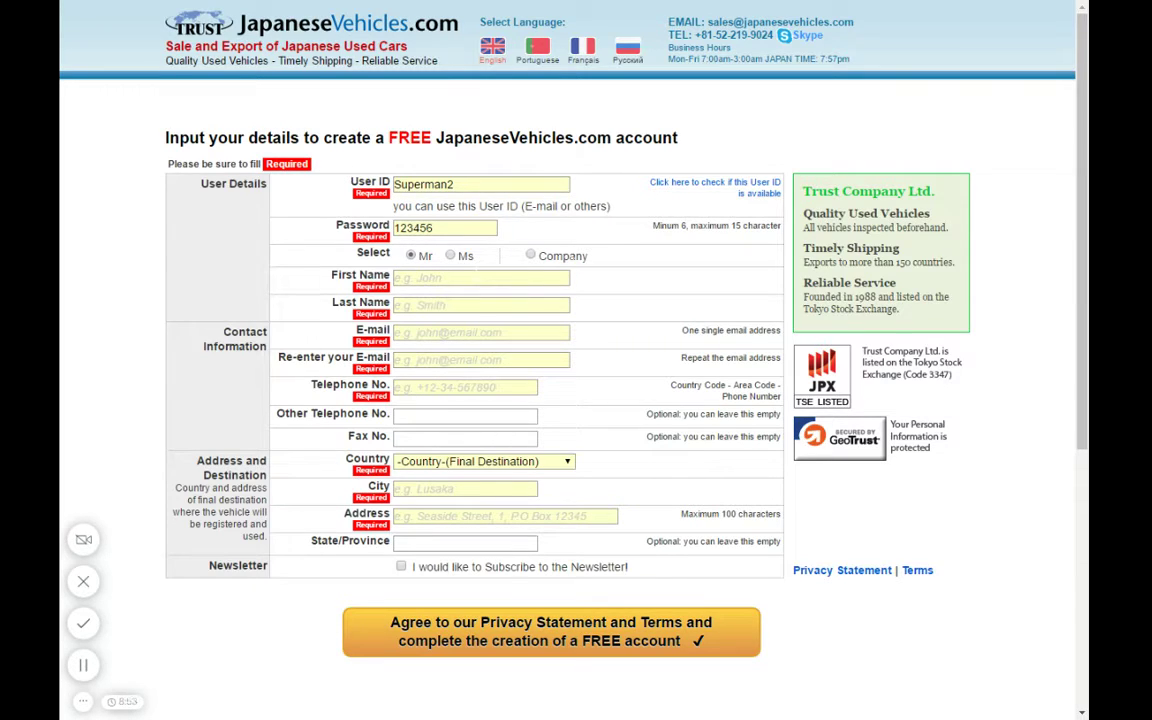
key(Tab)
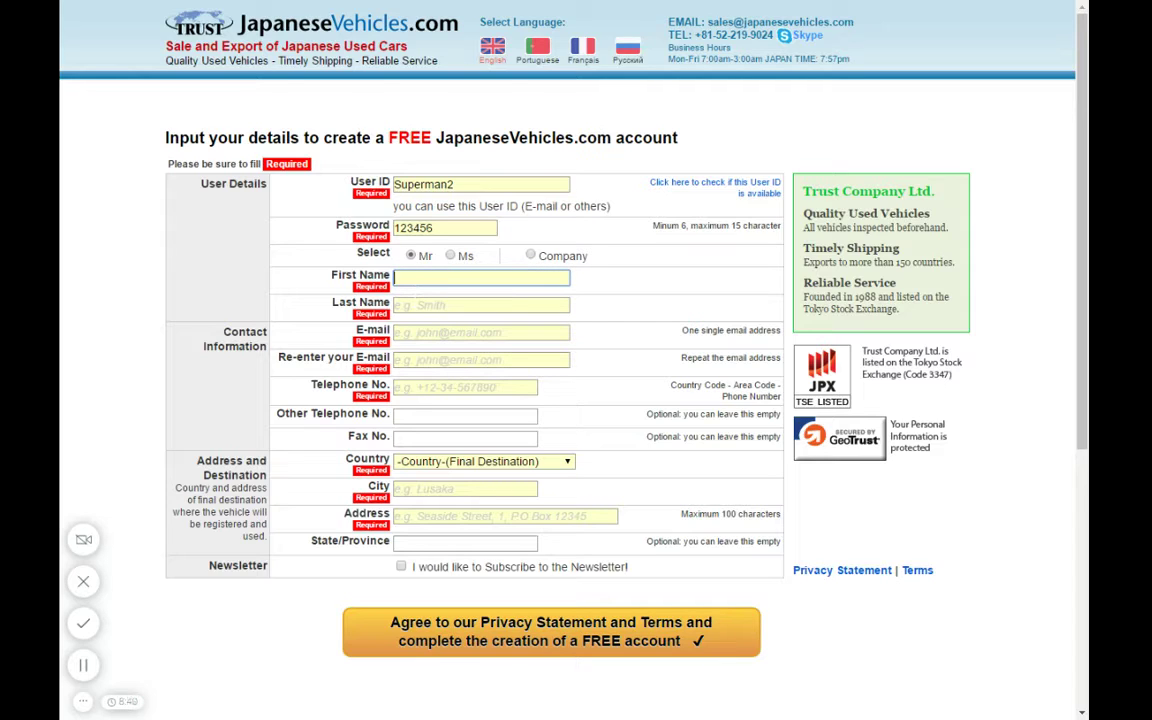
text(super)
key(BackSpace)
key(BackSpace)
text(er)
- Fill in the last name and the e-mail address
key(Tab)
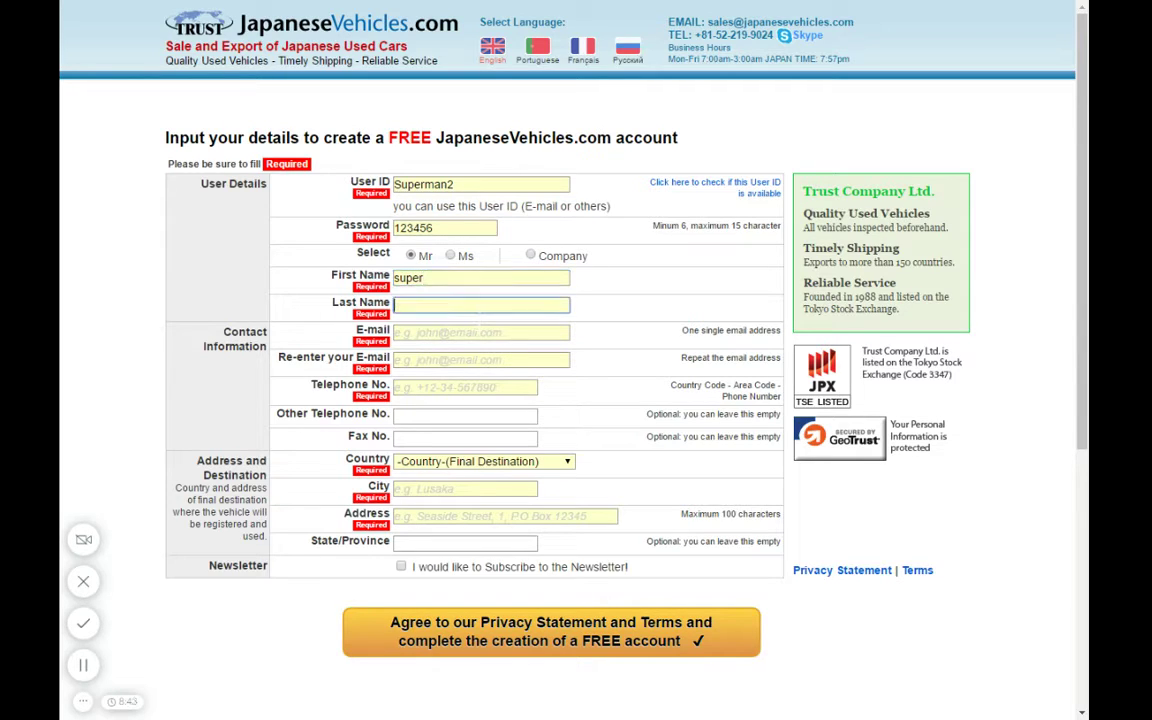
text(Man)
key(Tab)
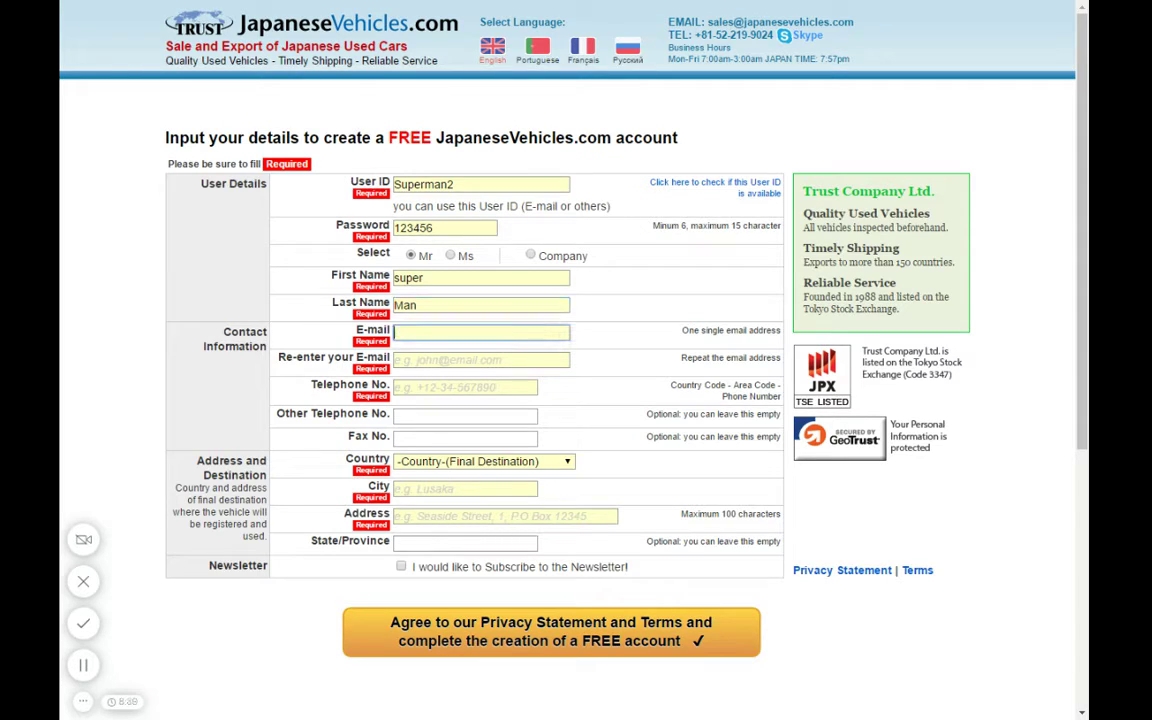
text(superman@blahblah.com)
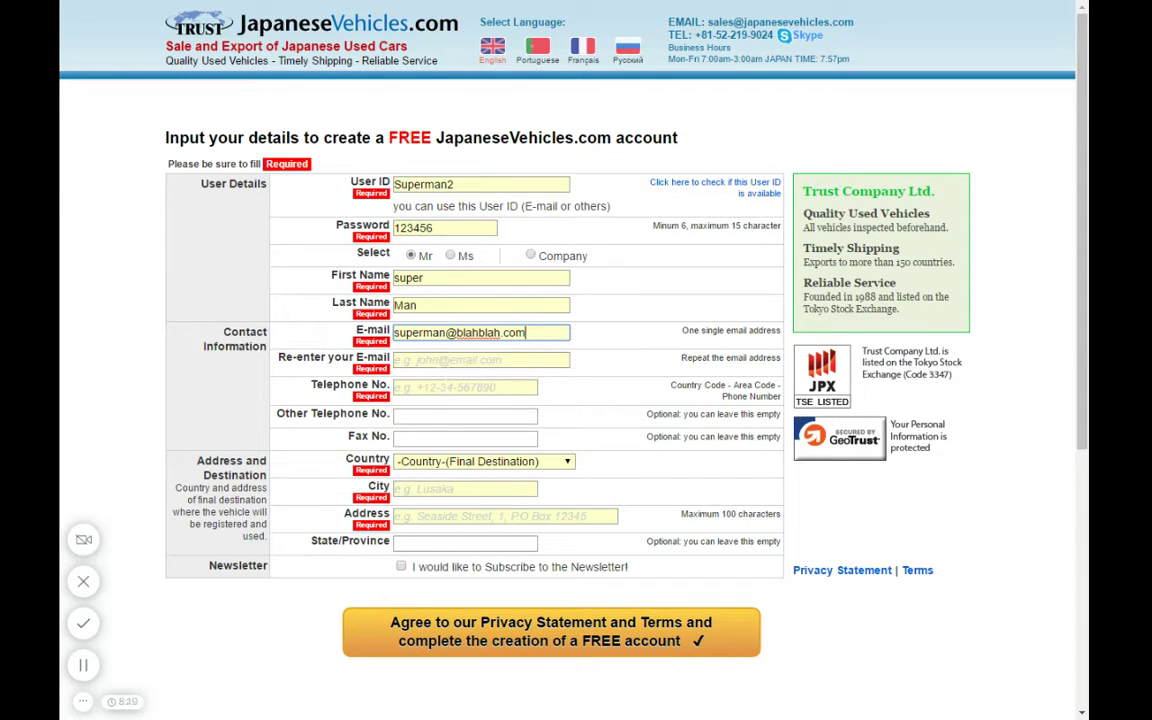
- Re-enter the e-mail address in the confirmation field to match
click(480, 359)
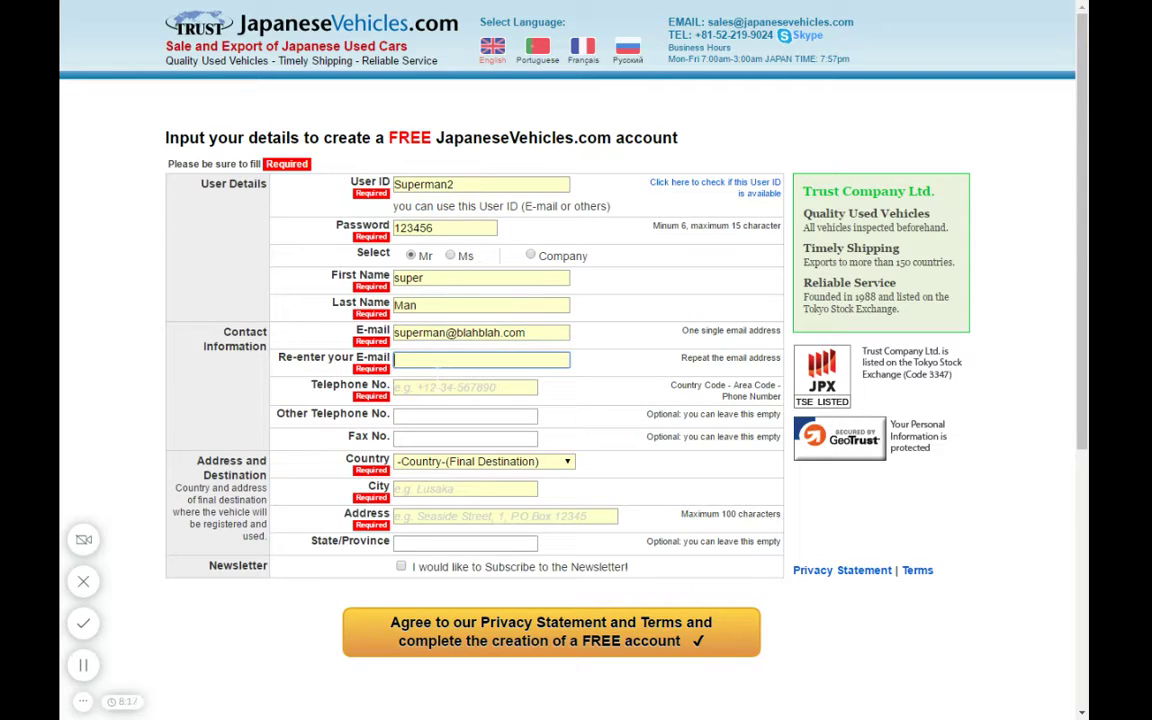
text(superman@blahblach)
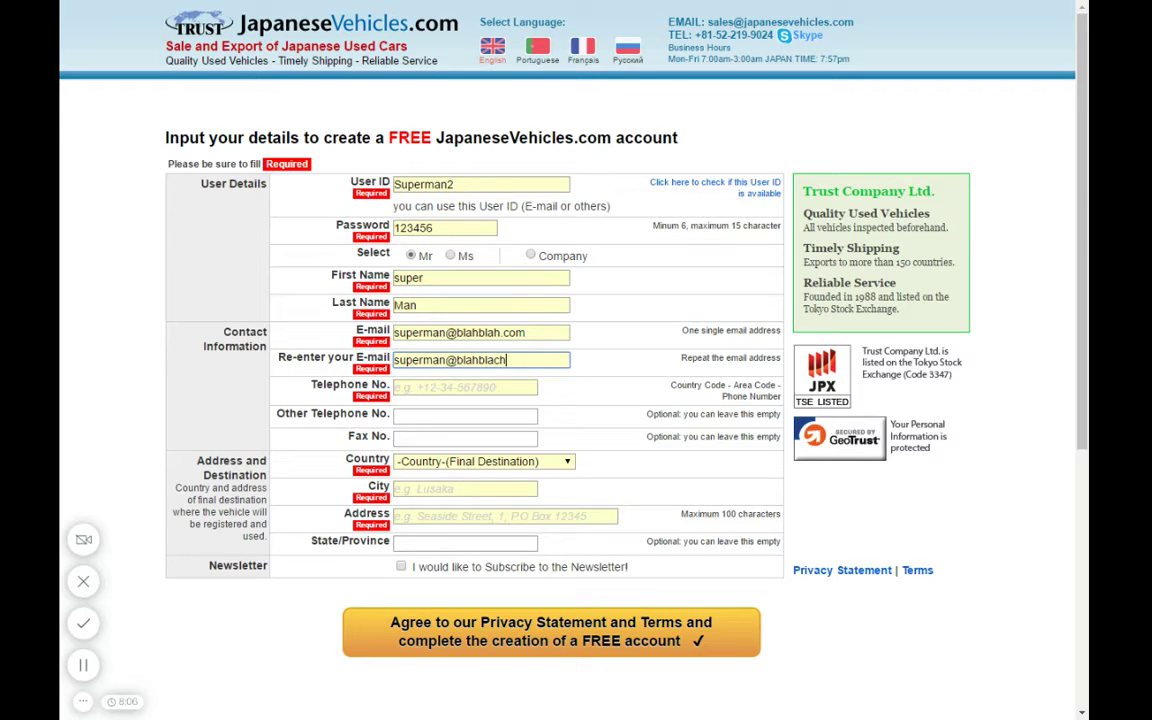
text(.com)
click(465, 387)
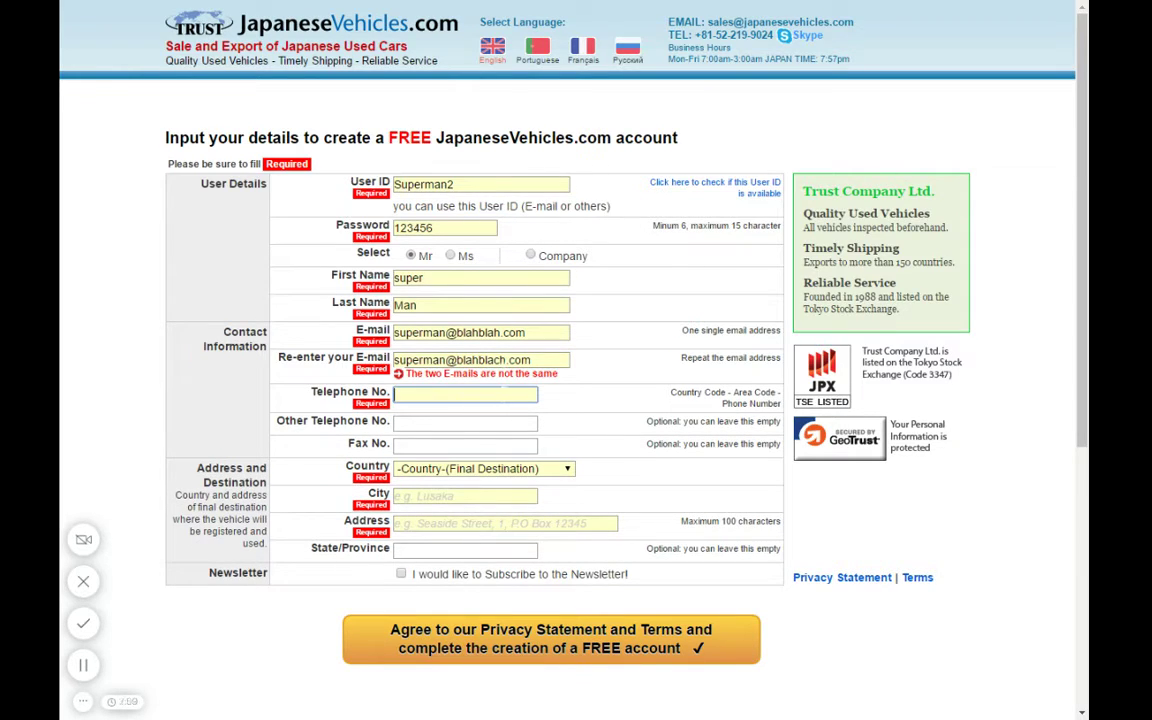
click(495, 360)
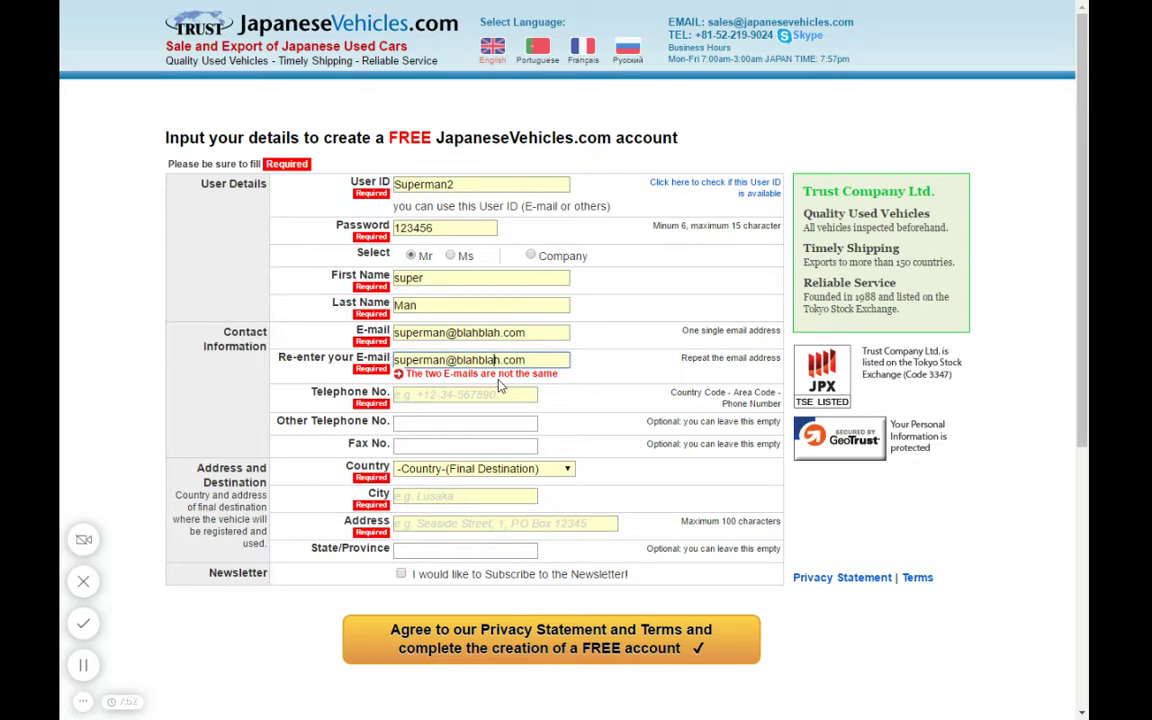
- Paste the telephone number into the Telephone No. field
click(465, 394)
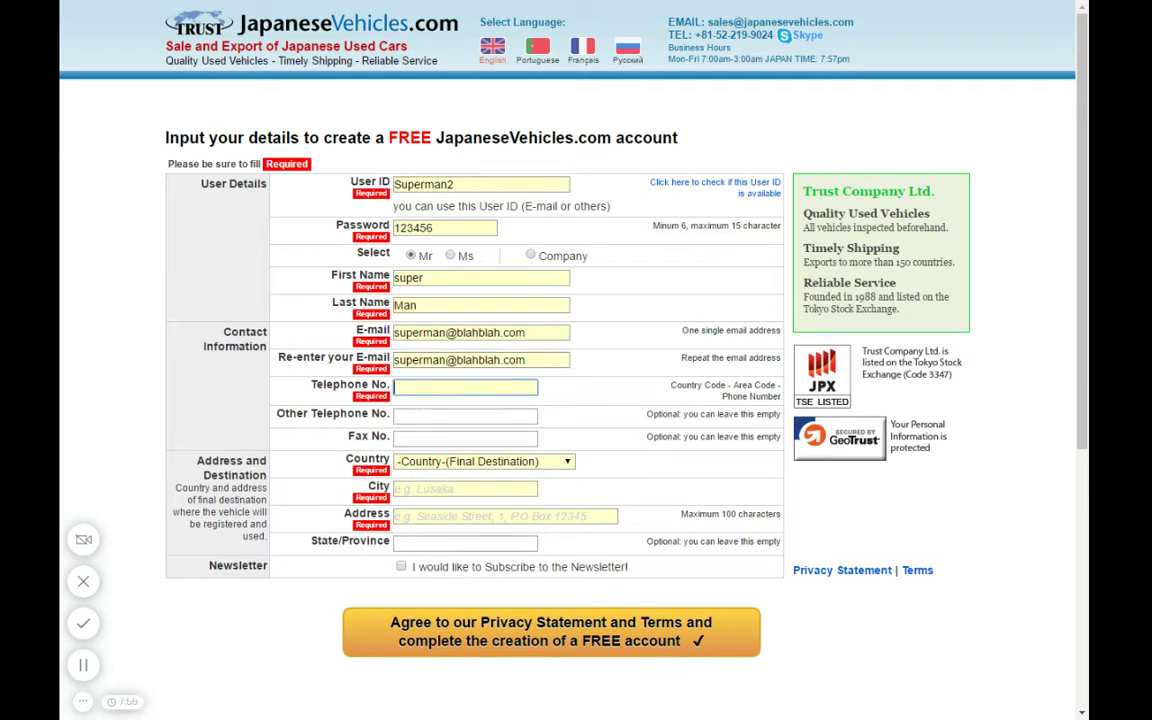
key(ctrl+v)
key(ctrl+a)
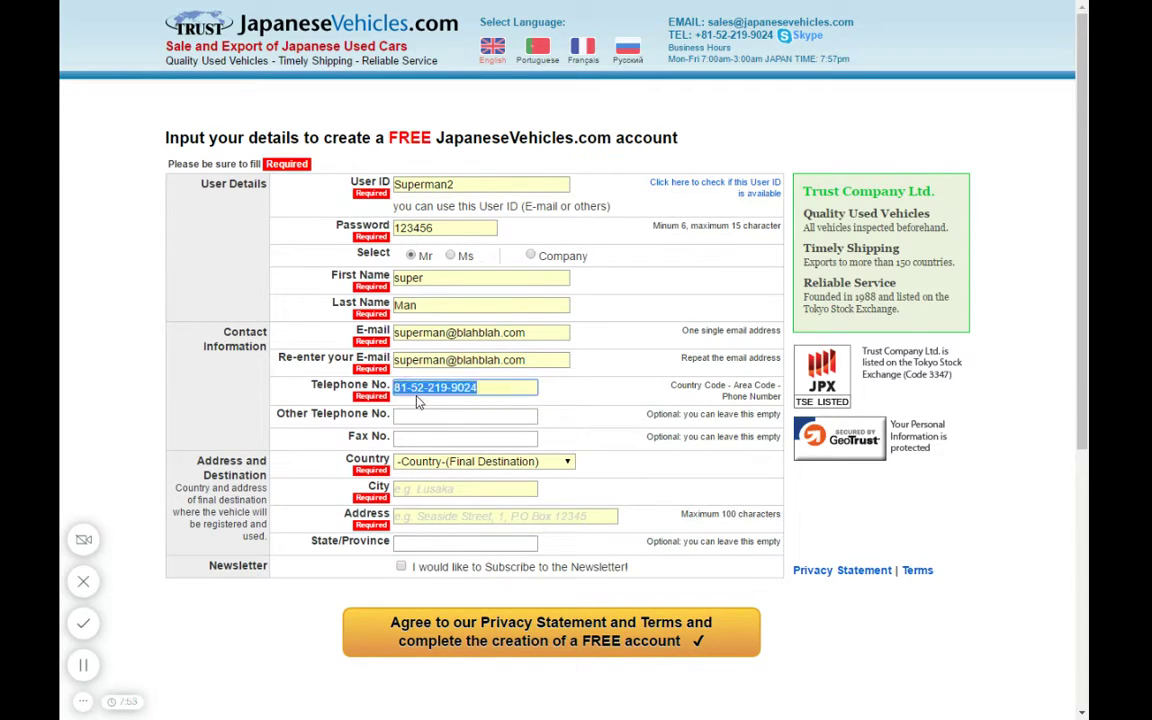
key(BackSpace)
key(ctrl+z)
key(End)
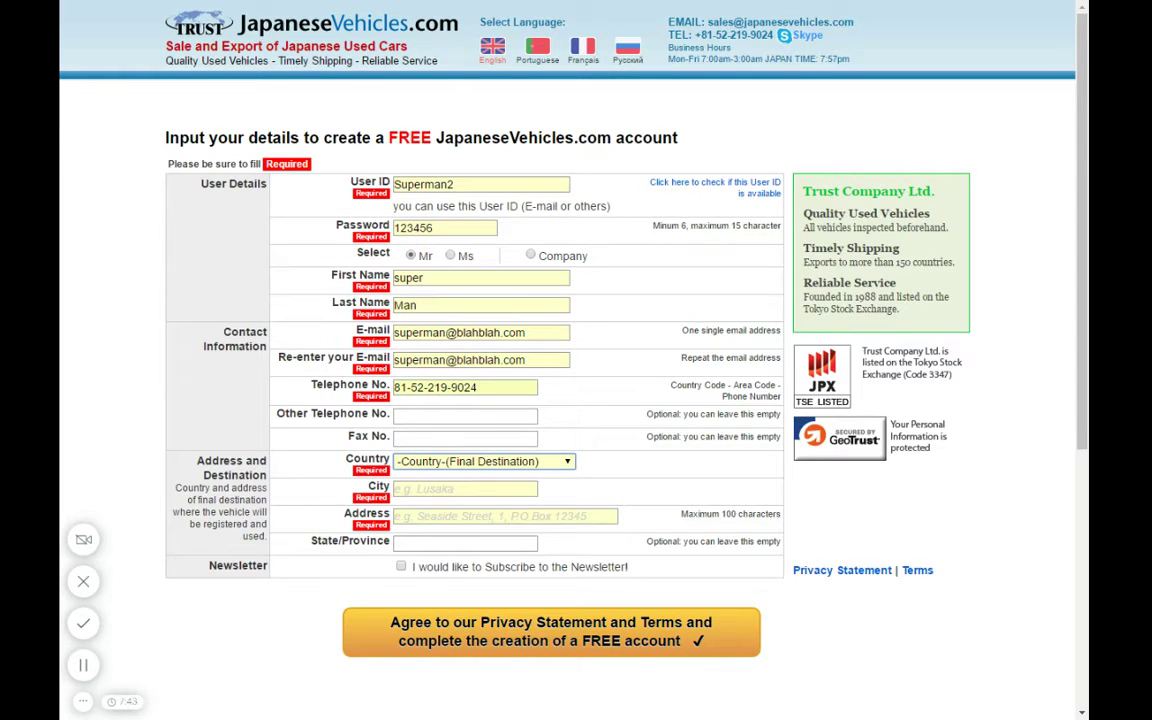
- Set the destination country to Australia and the city to Perth
text(ben)
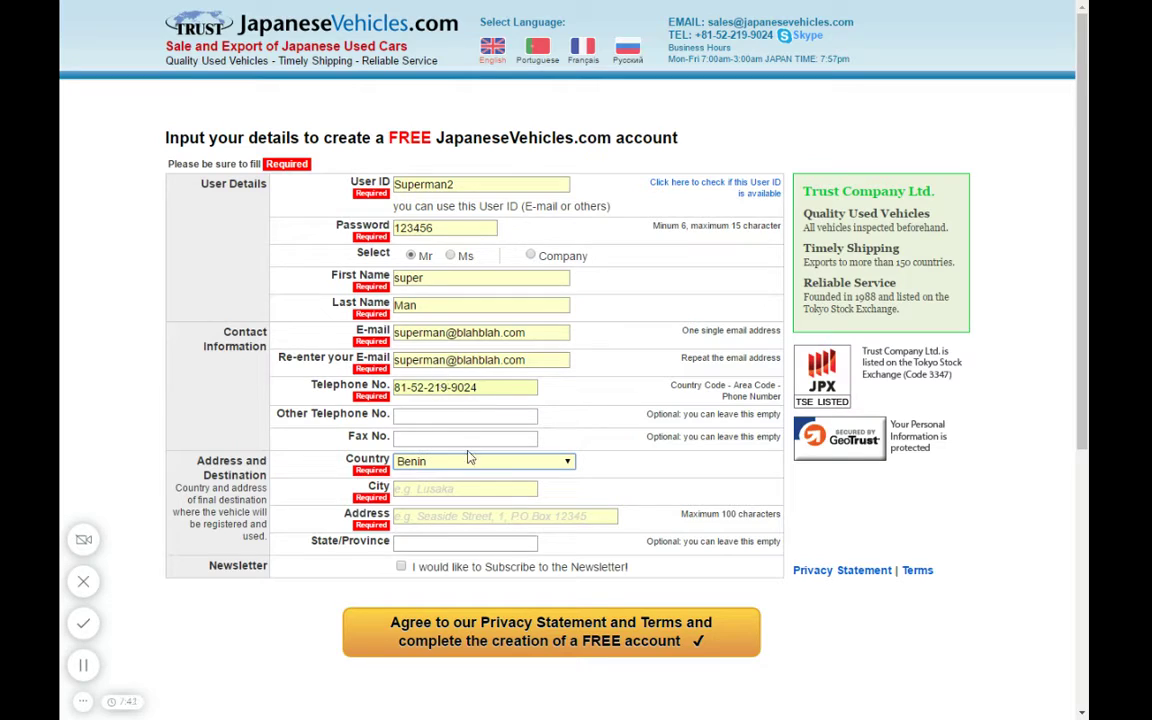
key(Tab)
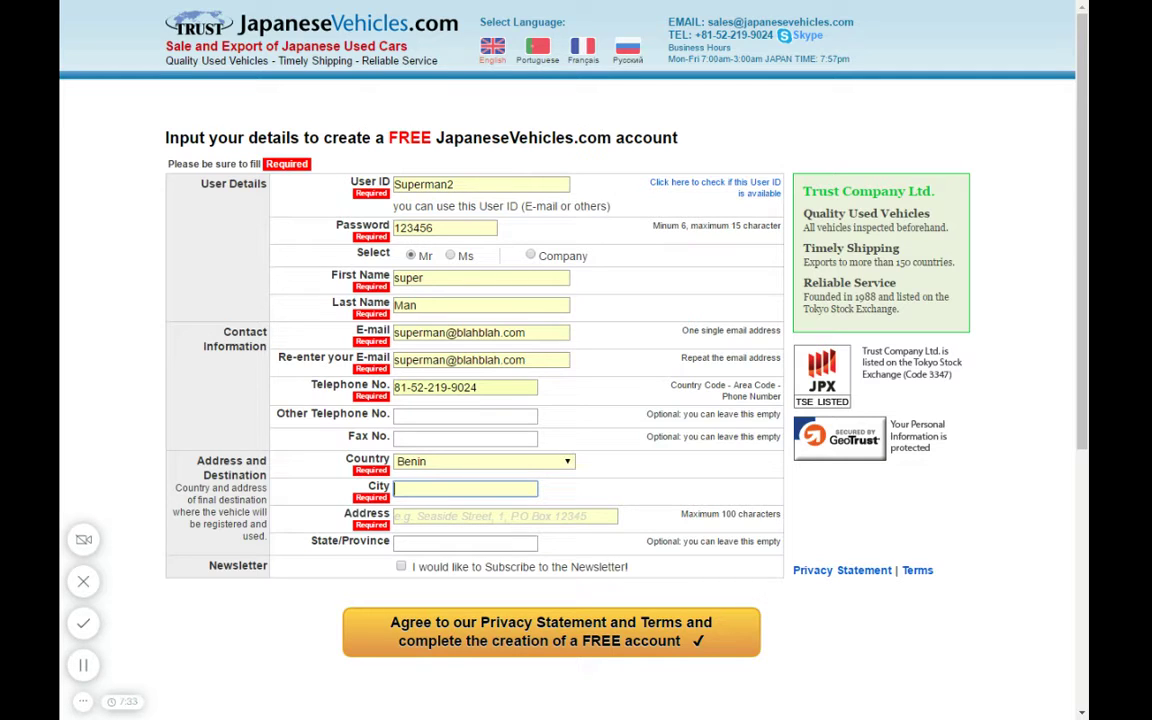
click(565, 463)
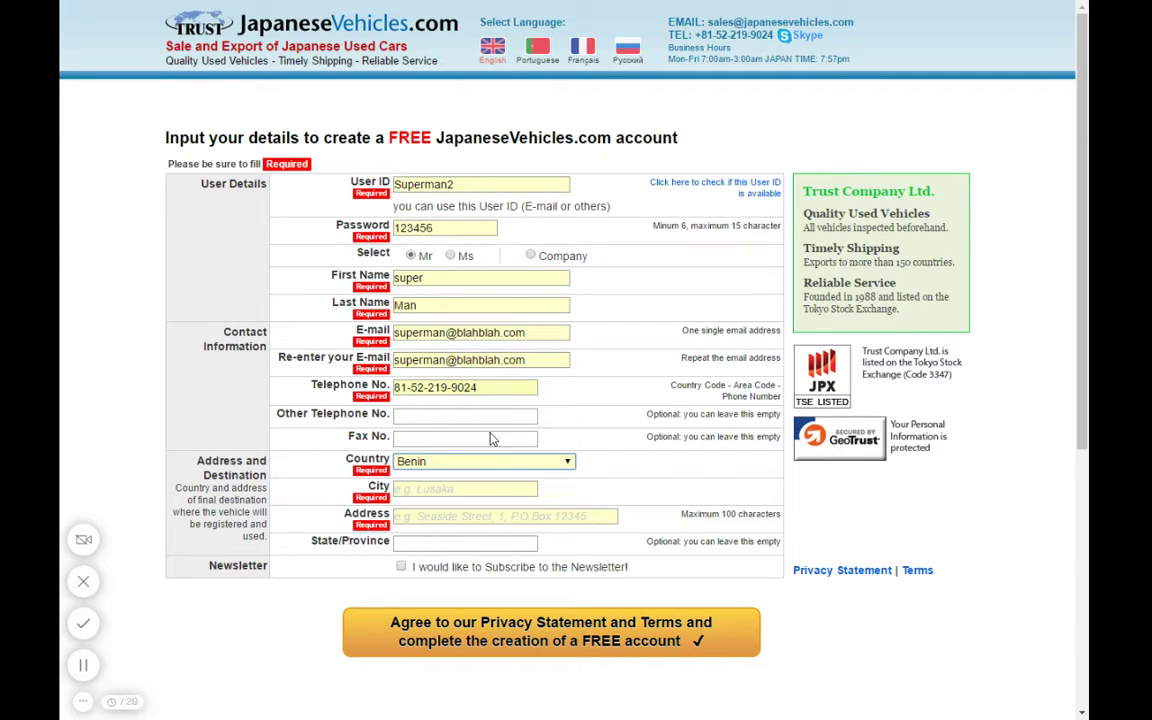
text(aus)
key(Tab)
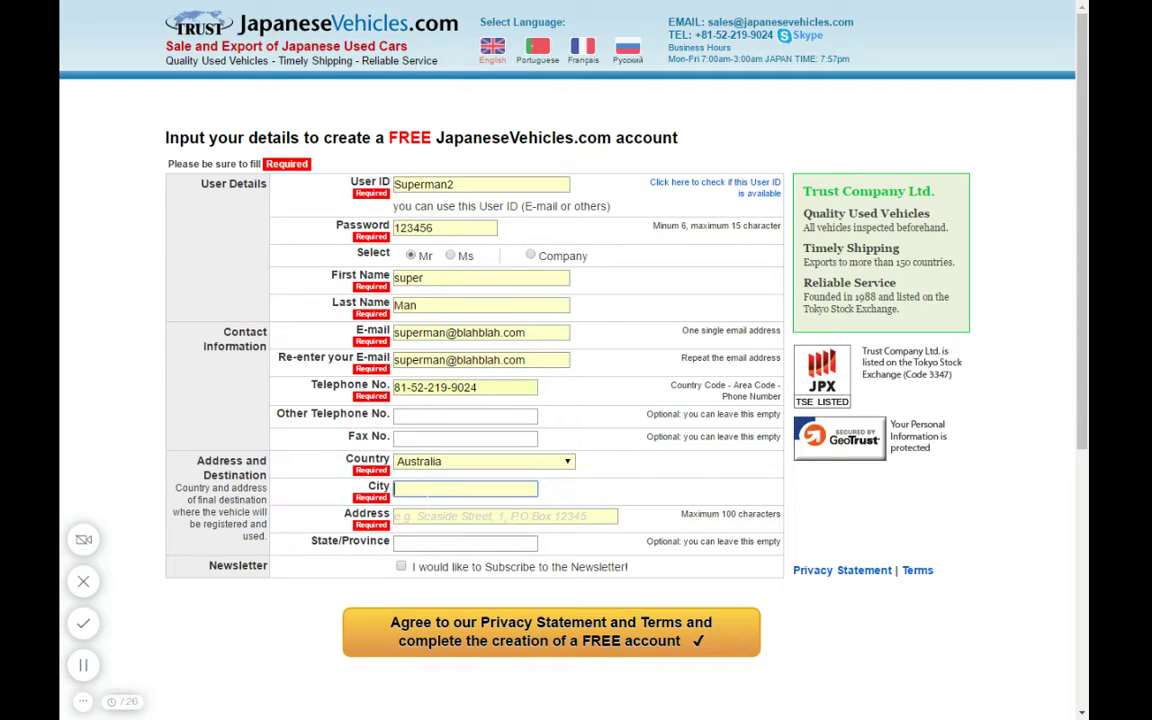
text(perth)
key(Tab)
- Enter the street address, subscribe to the newsletter, and agree to create the free account
text(superman )
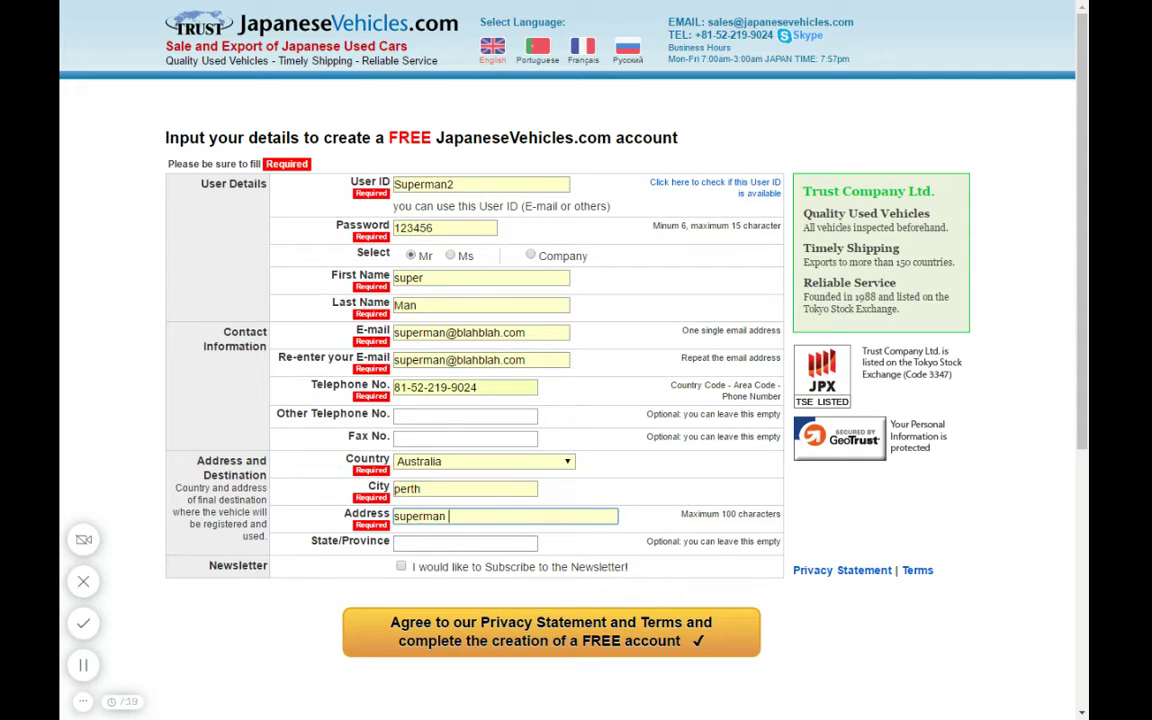
text(street N. 1)
click(401, 568)
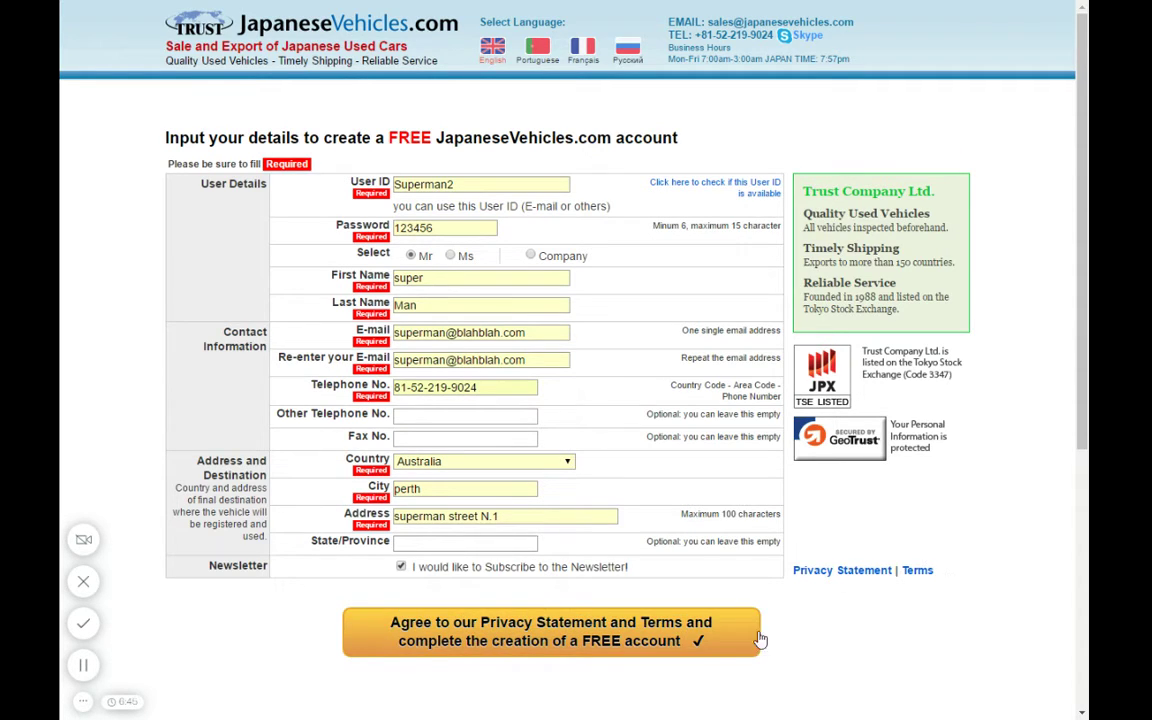
click(503, 648)
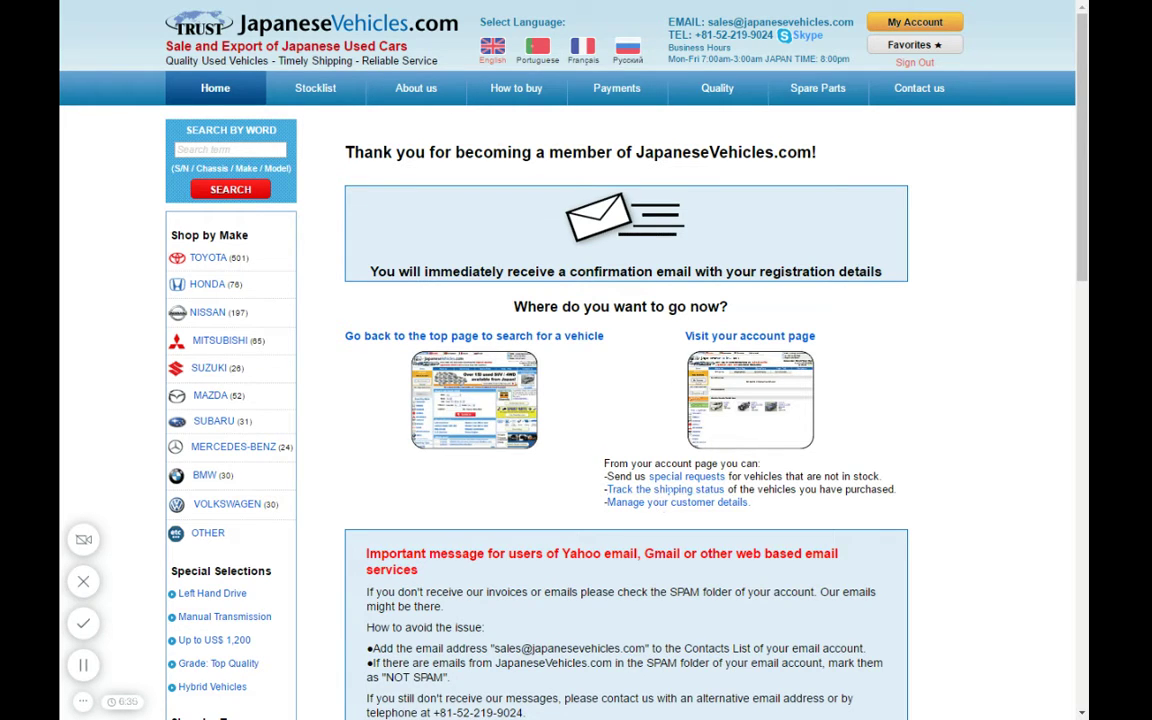
- Follow 'Visit your account page' from the thank-you page to the My Account overview
scroll(585, 389, down, 3)
scroll(540, 464, up, 3)
click(813, 345)
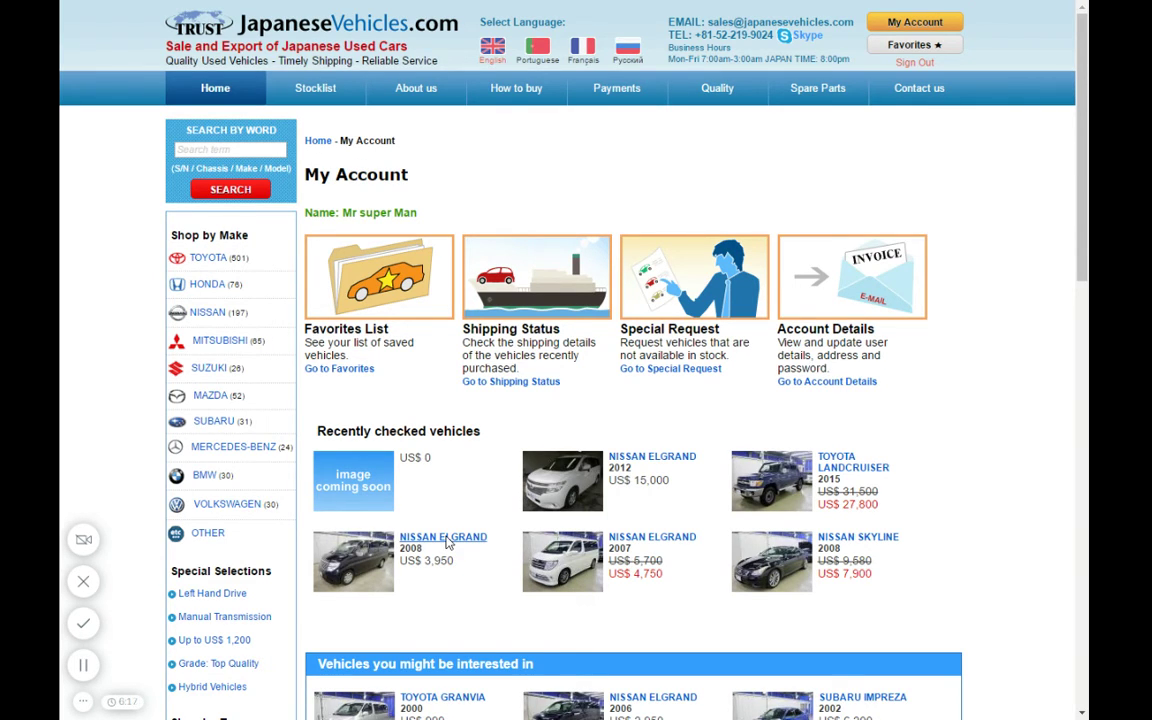
- Open the 2008 Nissan Elgrand listing, choose delivery to Fremantle, and request a free invoice
click(447, 541)
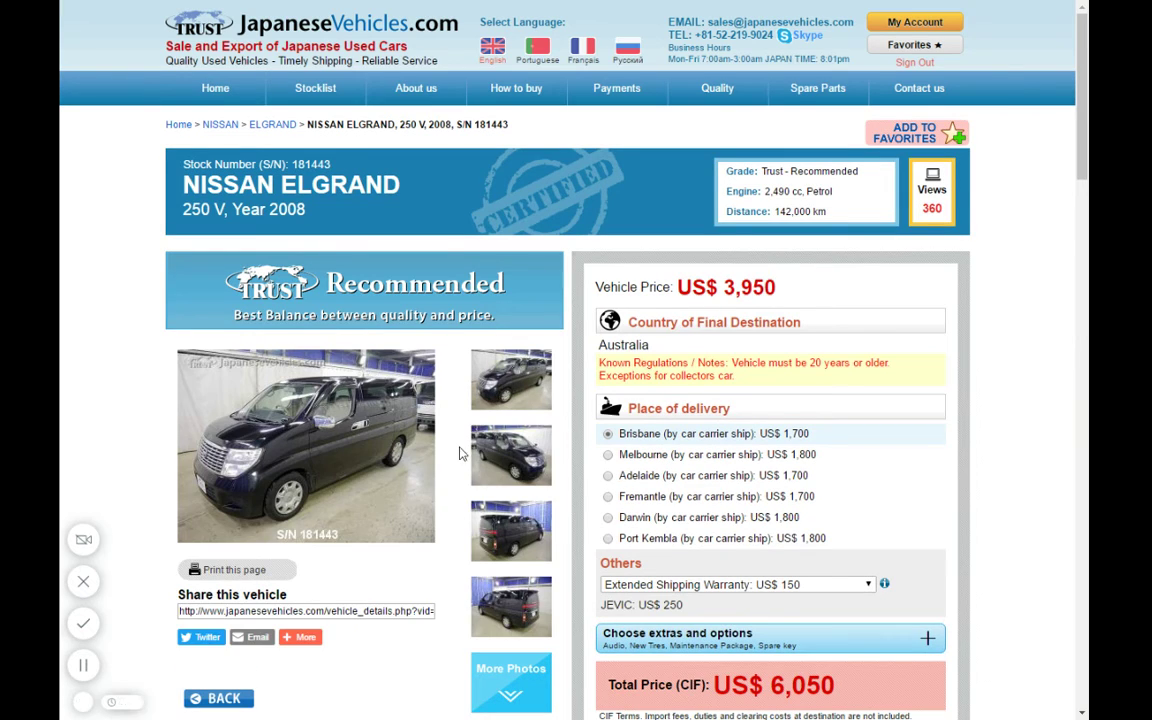
scroll(470, 445, down, 3)
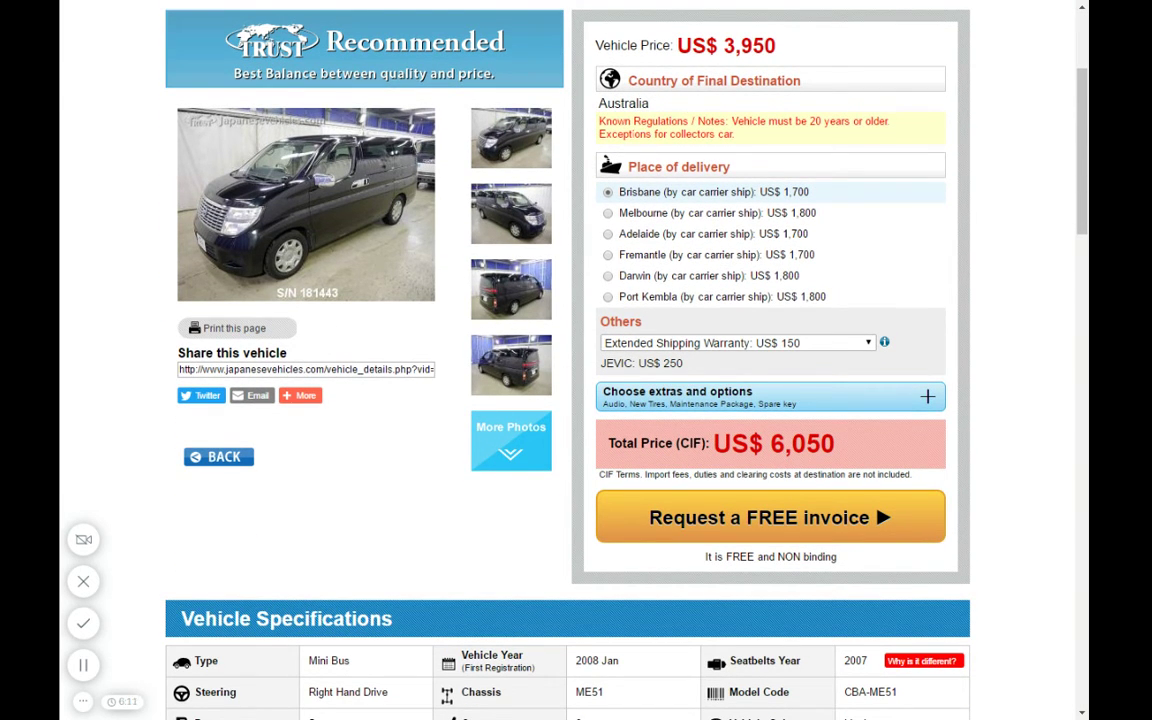
click(608, 256)
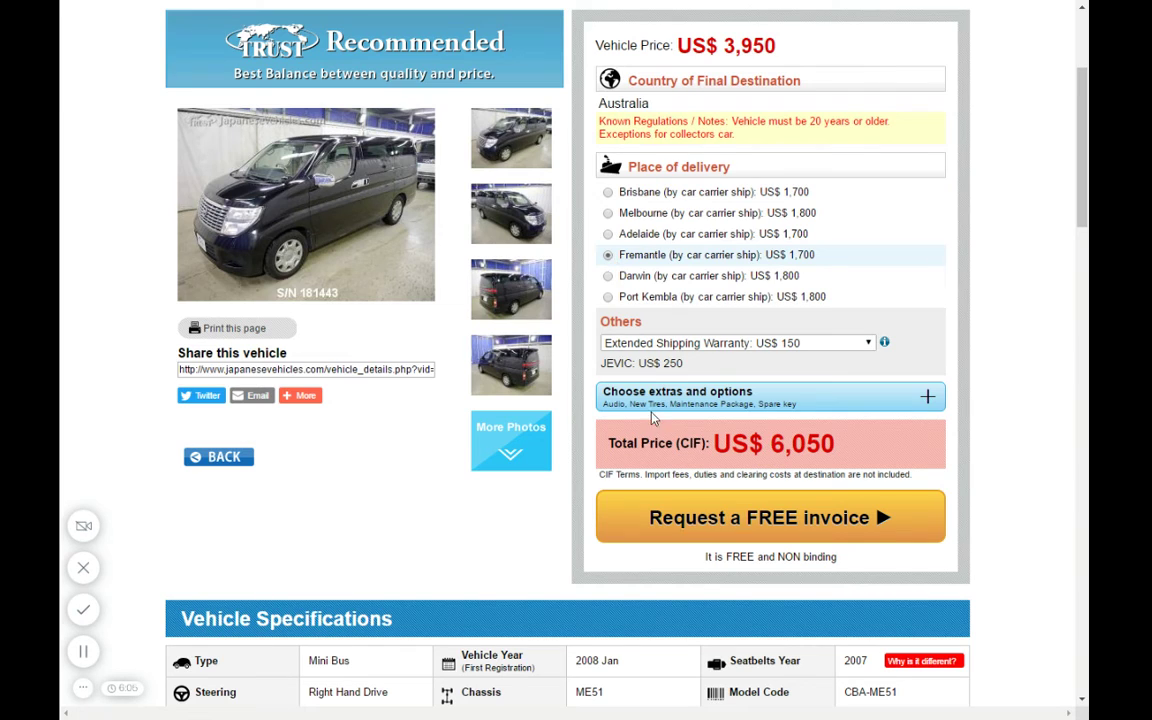
click(734, 522)
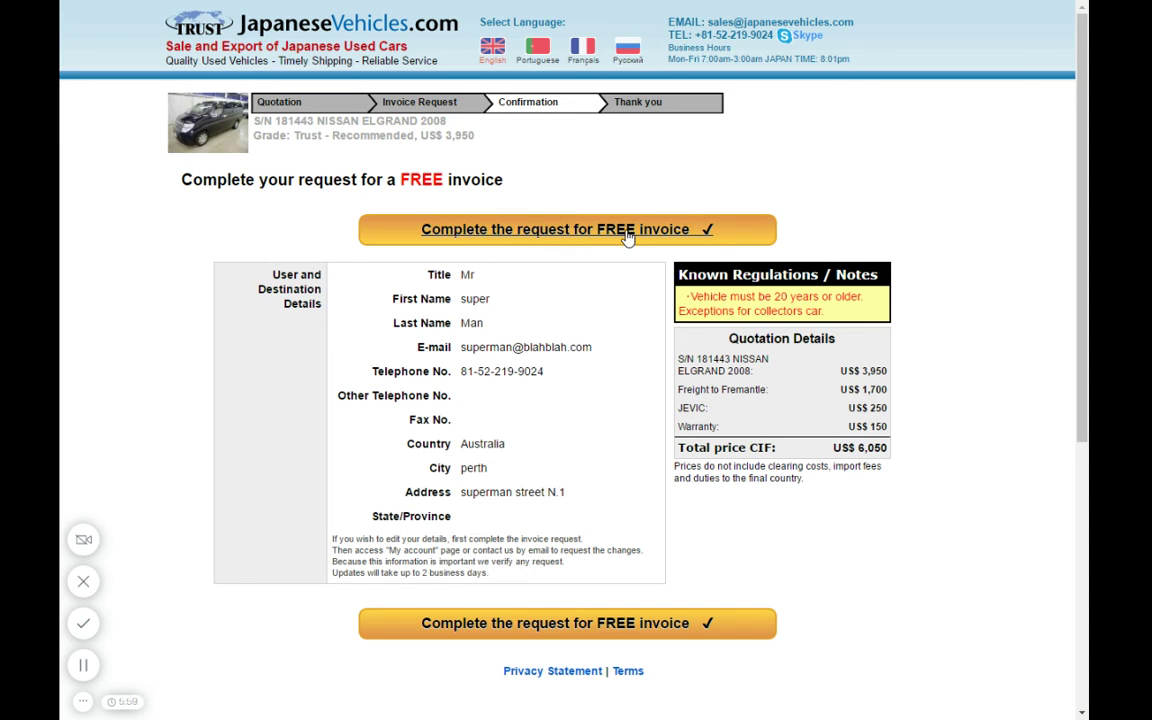
- Complete the free invoice request for the Elgrand at US$ 6,050 CIF Fremantle
click(507, 236)
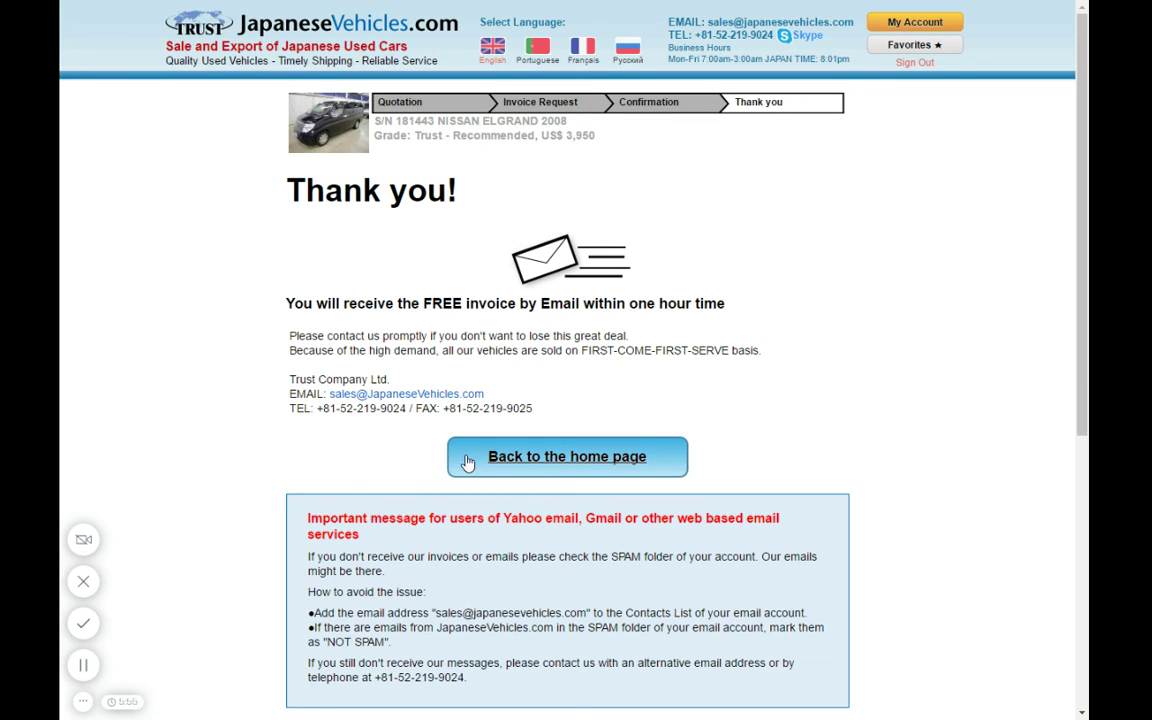